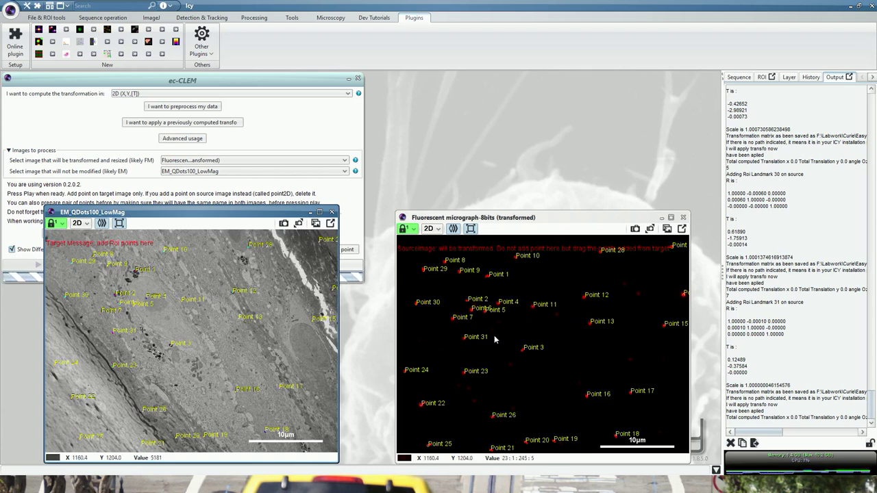
# - Zoom the linked EM and fluorescence viewers out to 15% to show all landmark points
pyautogui.scroll(-2, 499, 335)
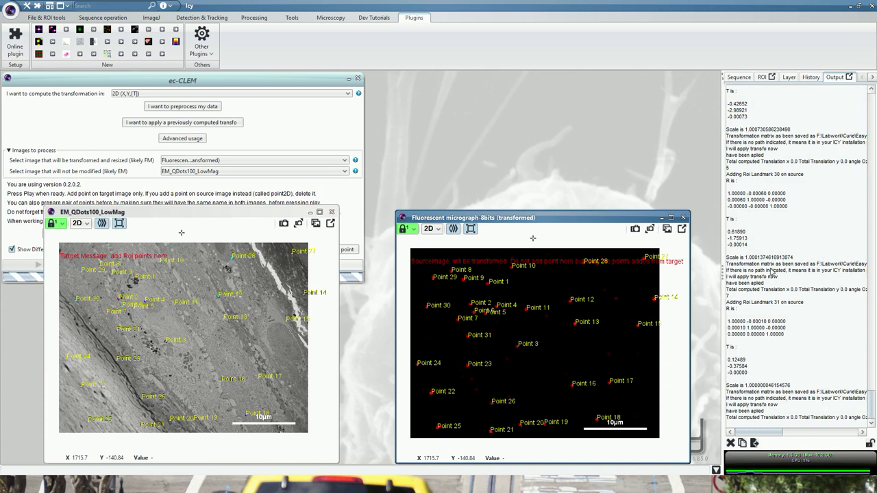
# - Stop ec-CLEM to generate the Overlayed image and dismiss the non-rigid correction advice
pyautogui.click(221, 80)
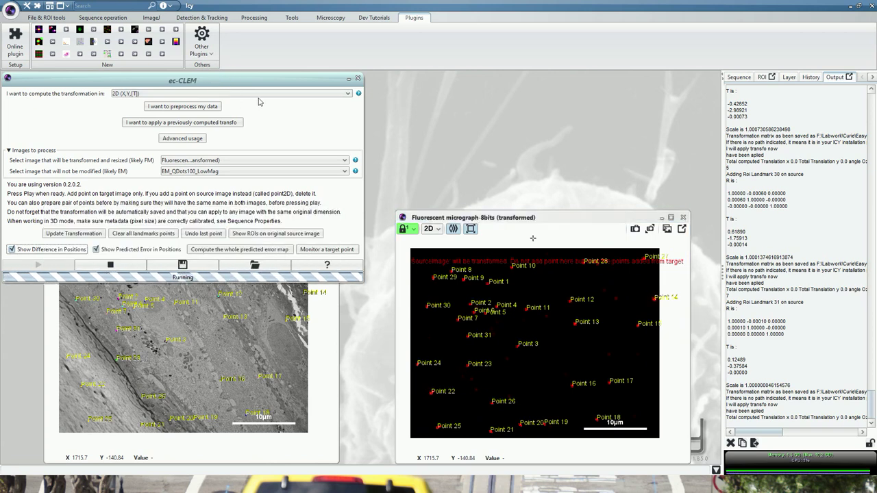
pyautogui.click(119, 269)
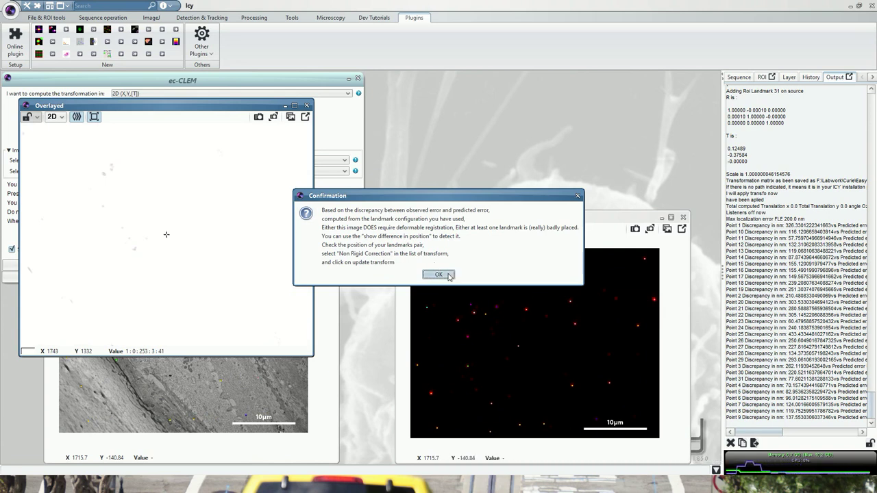
pyautogui.click(449, 275)
# - Move the overlay aside, hide its Trans channel and raise the EM channel's upper bound
pyautogui.moveTo(229, 102); pyautogui.dragTo(601, 85)
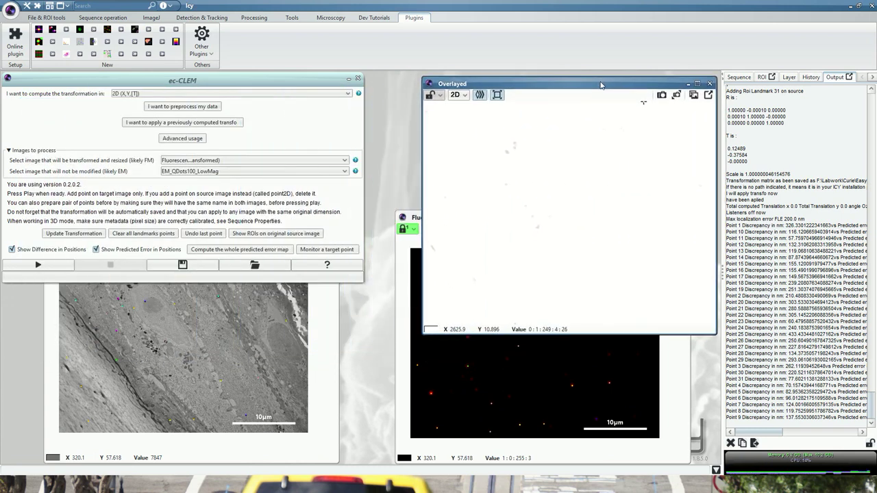
pyautogui.click(741, 77)
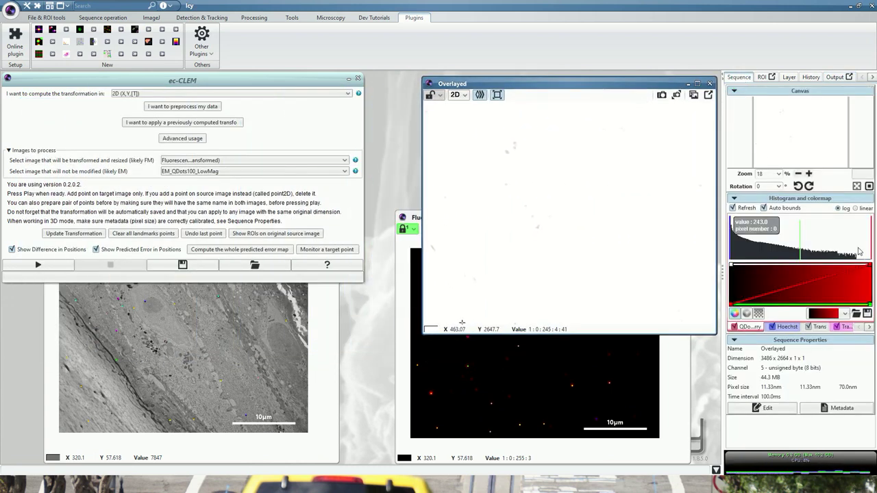
pyautogui.click(810, 328)
pyautogui.click(848, 327)
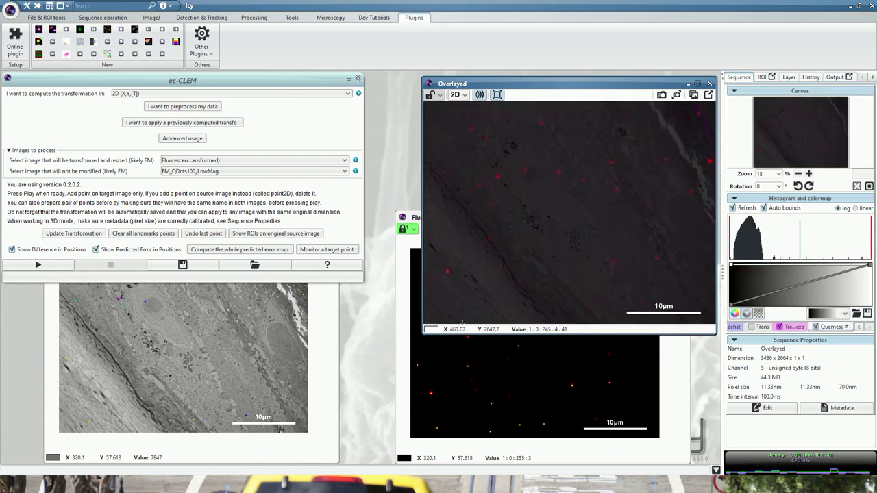
pyautogui.click(869, 231)
pyautogui.moveTo(869, 231); pyautogui.dragTo(732, 237)
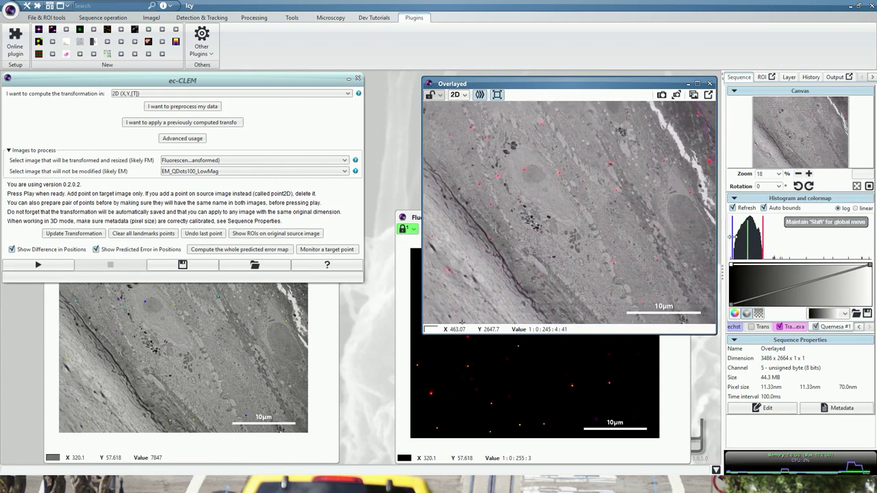
# - Raise the red channel's upper bound to brighten the spots, then zoom and pan to inspect
pyautogui.click(859, 327)
pyautogui.click(754, 328)
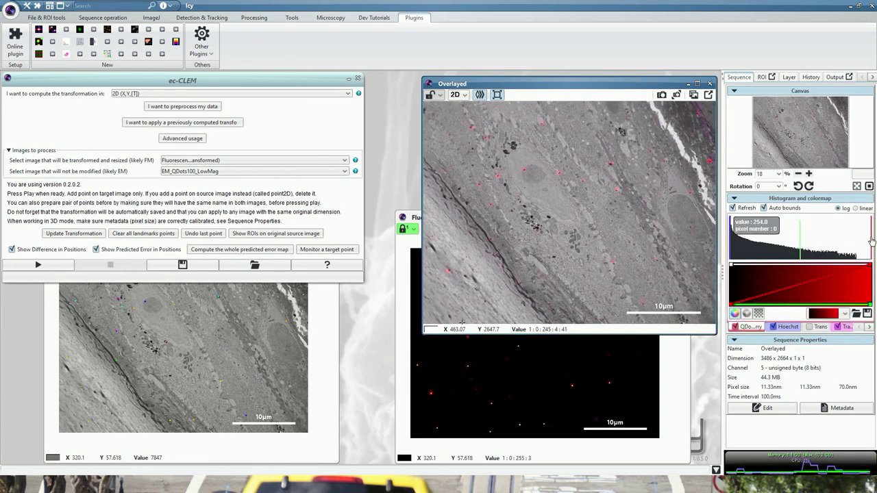
pyautogui.moveTo(872, 241); pyautogui.dragTo(768, 240)
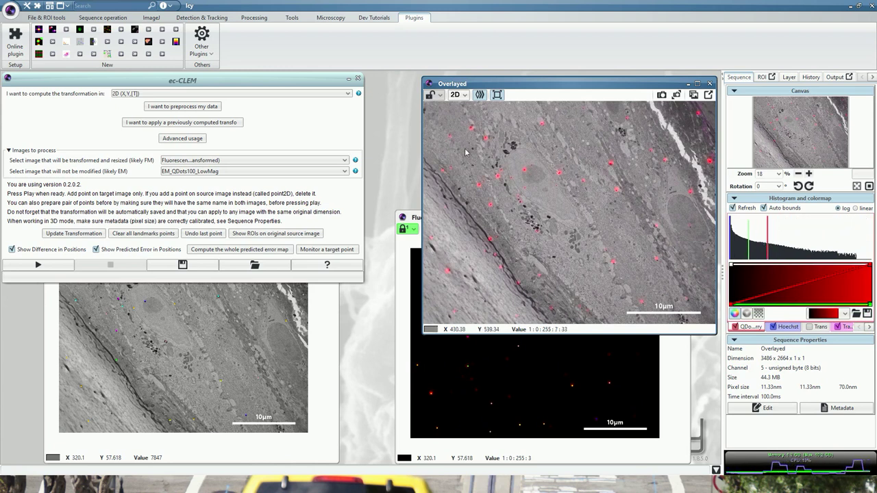
pyautogui.scroll(6, 533, 185)
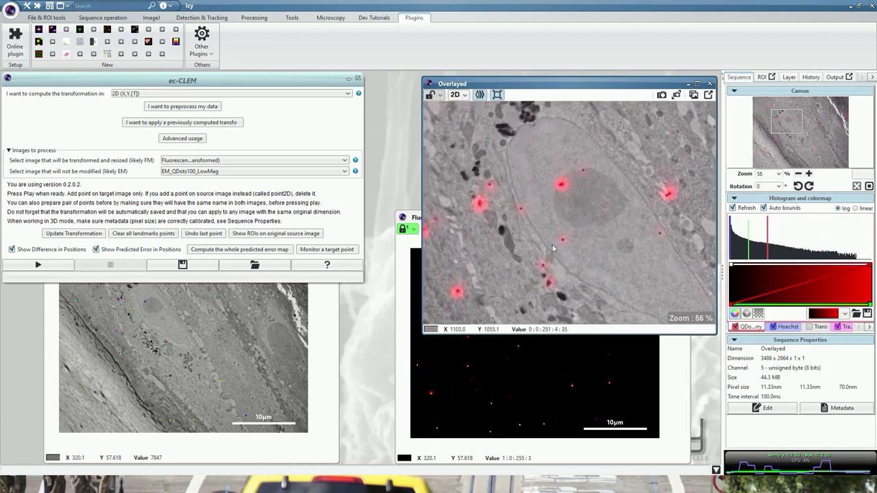
pyautogui.moveTo(554, 249); pyautogui.dragTo(482, 182)
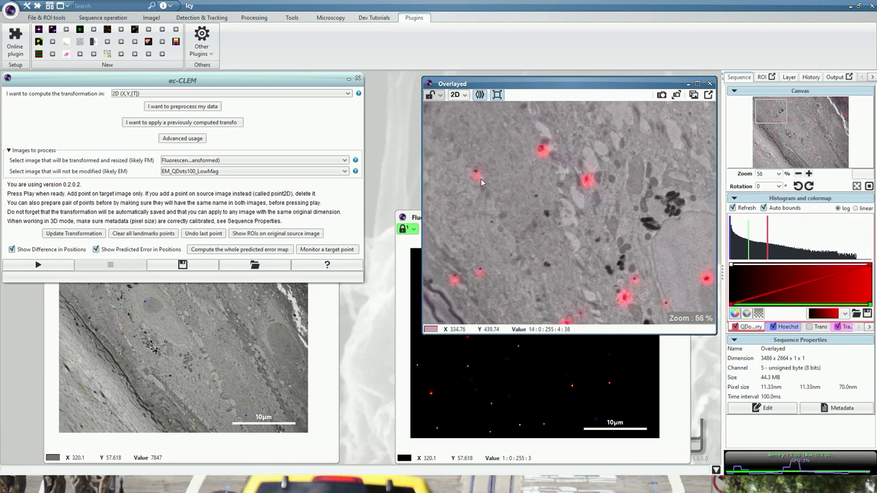
pyautogui.scroll(-7, 481, 179)
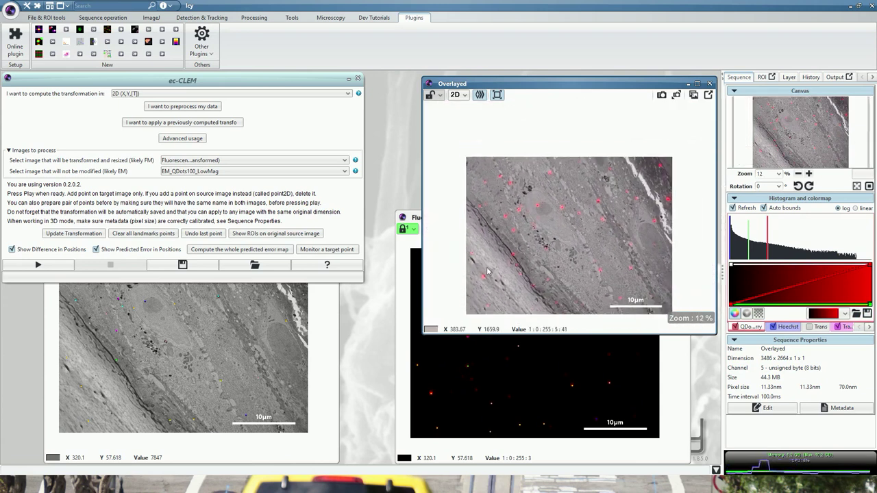
pyautogui.scroll(4, 487, 272)
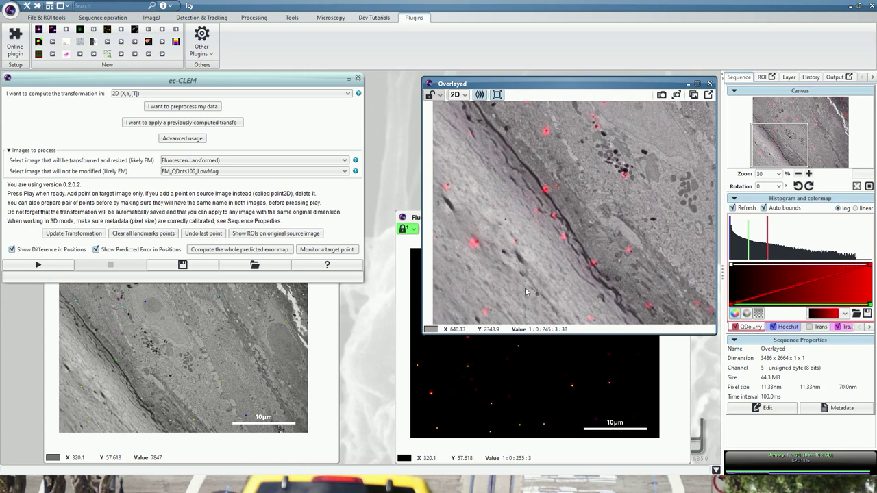
pyautogui.scroll(-2, 495, 248)
pyautogui.scroll(-1, 436, 223)
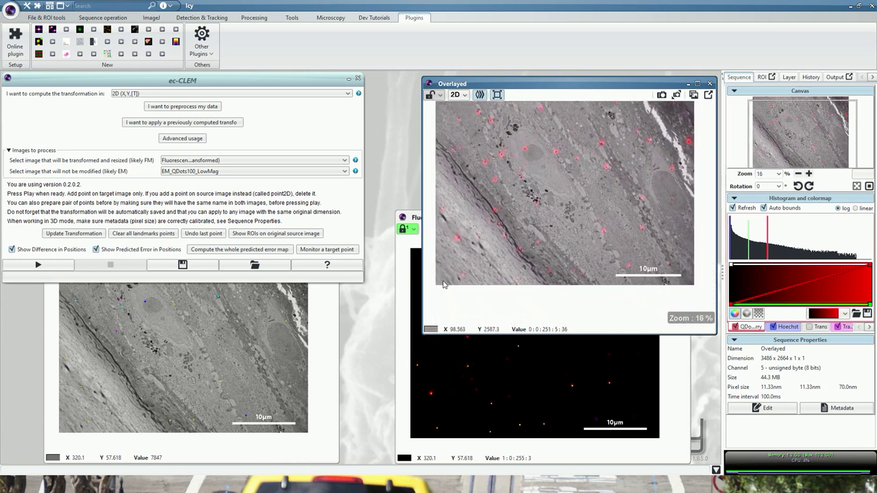
# - Switch the transformation type to 'non rigid (2D or 3D)' and enable 'Show grid deformation'
pyautogui.click(179, 94)
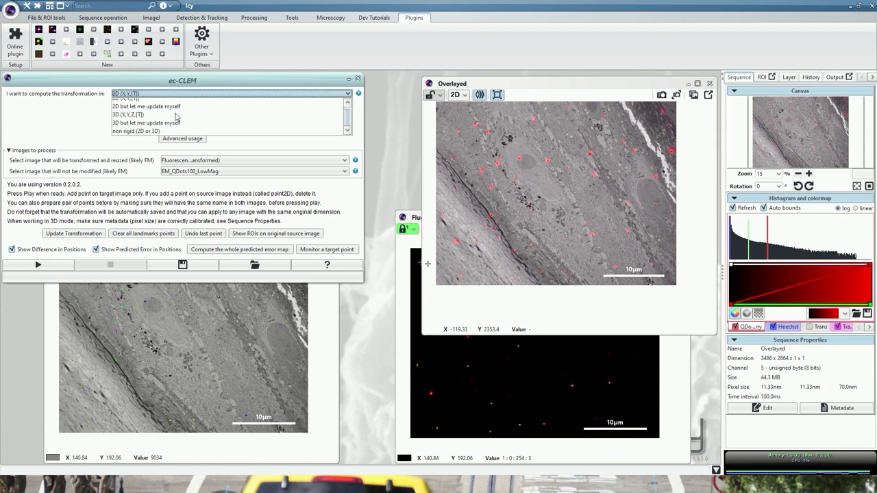
pyautogui.click(133, 135)
pyautogui.click(139, 95)
pyautogui.click(133, 131)
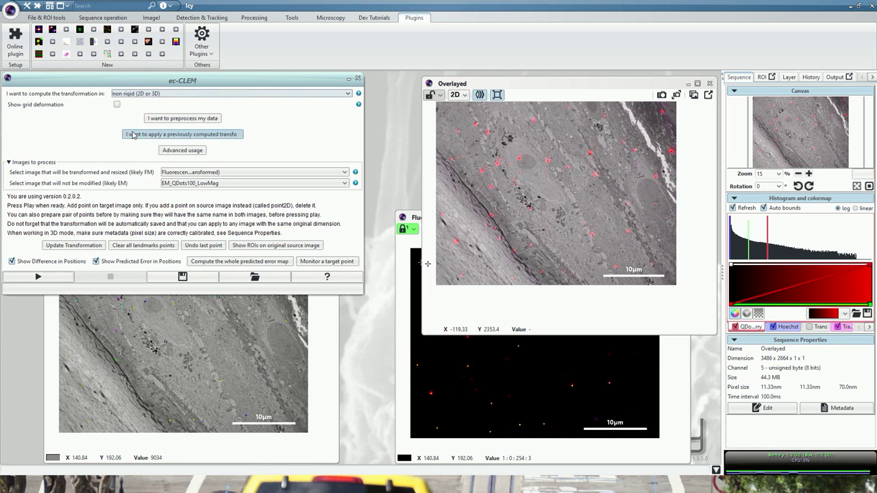
pyautogui.click(117, 107)
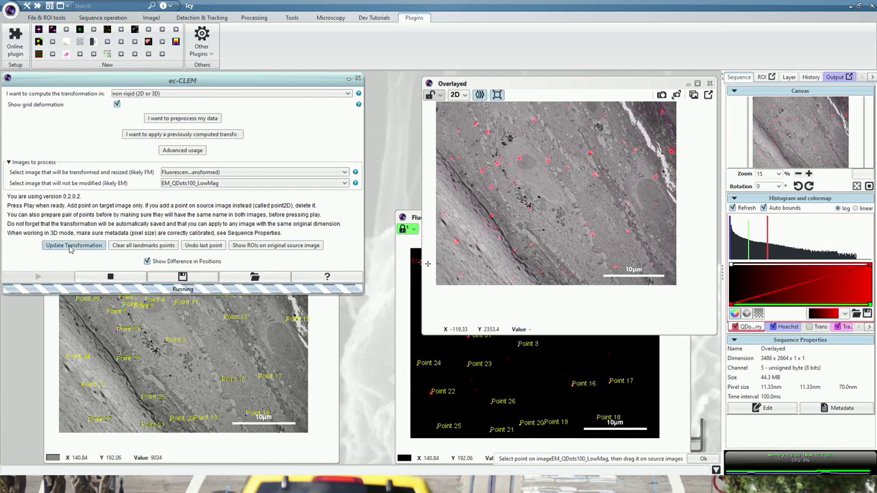
# - Update the transformation to apply the non-rigid warp, then check the fluorescent micrograph's Trans channel
pyautogui.click(72, 245)
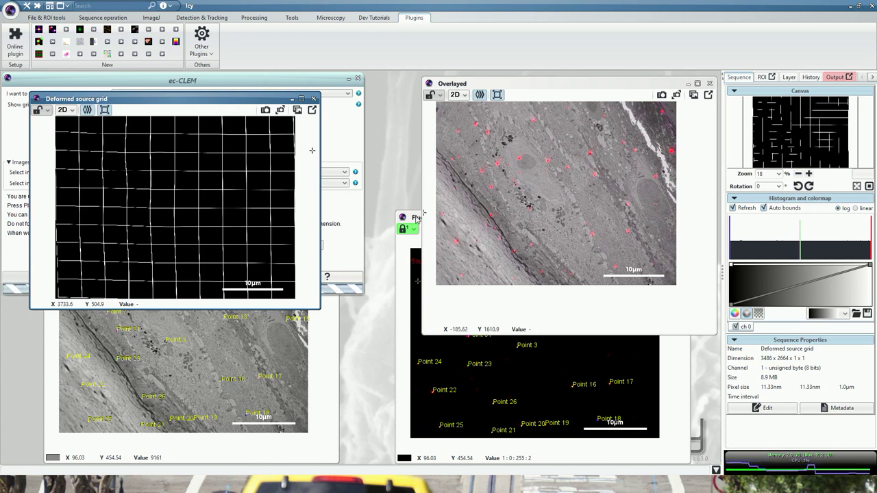
pyautogui.click(520, 385)
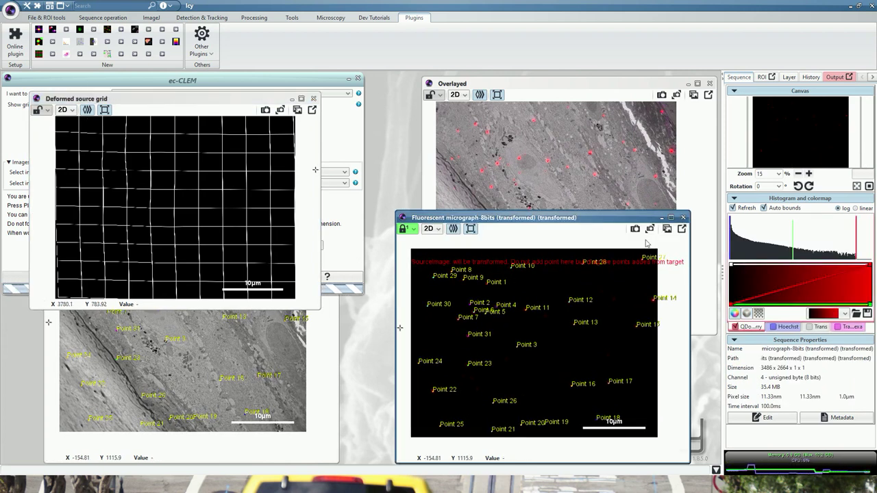
pyautogui.click(810, 328)
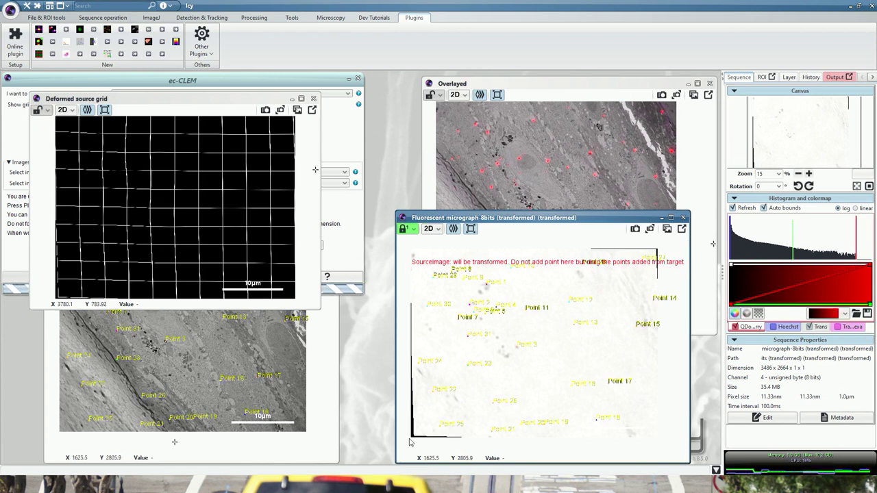
pyautogui.click(810, 327)
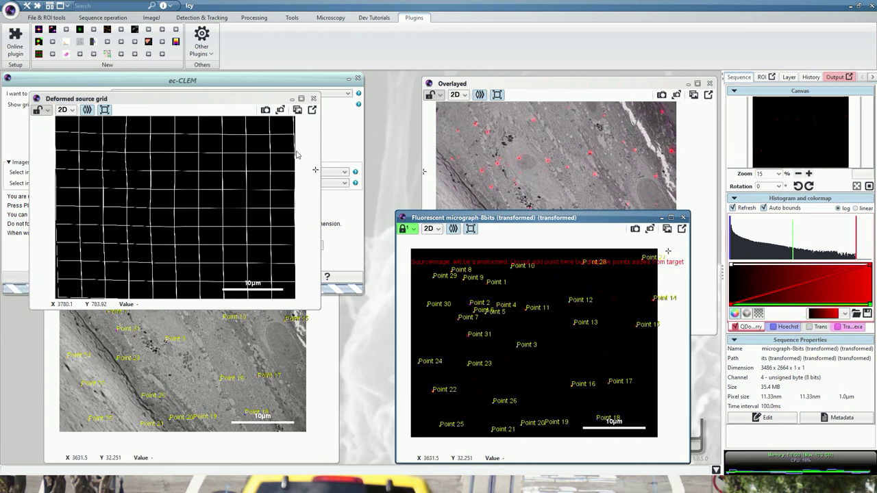
pyautogui.click(156, 85)
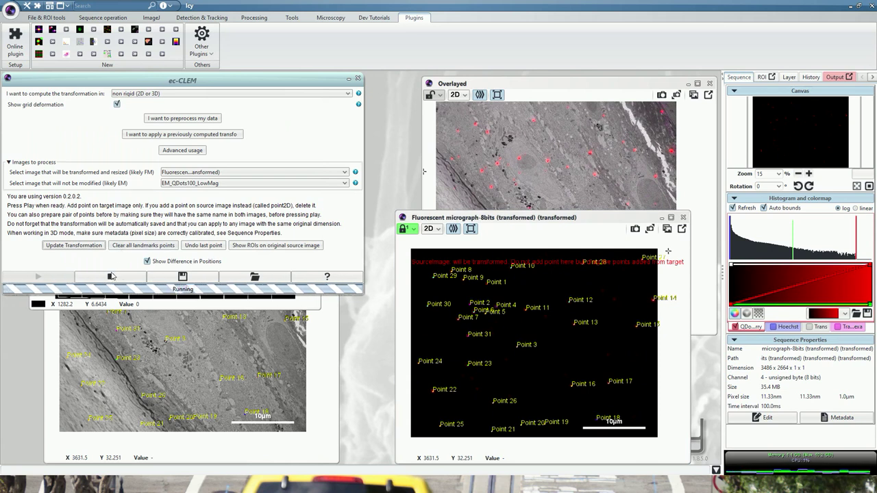
# - Stop ec-CLEM to create the non-rigid overlay, hide its Trans channel and brighten the EM channel
pyautogui.click(110, 276)
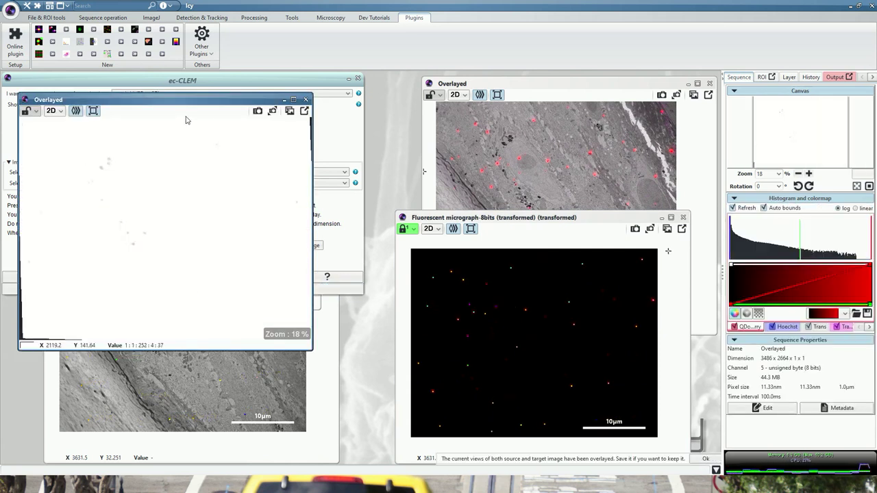
pyautogui.moveTo(185, 101); pyautogui.dragTo(253, 114)
pyautogui.scroll(-1, 125, 341)
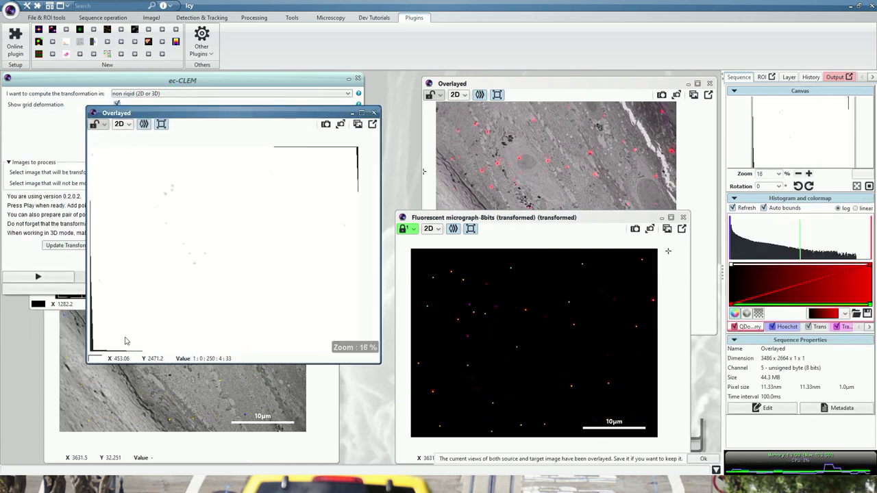
pyautogui.scroll(-1, 124, 340)
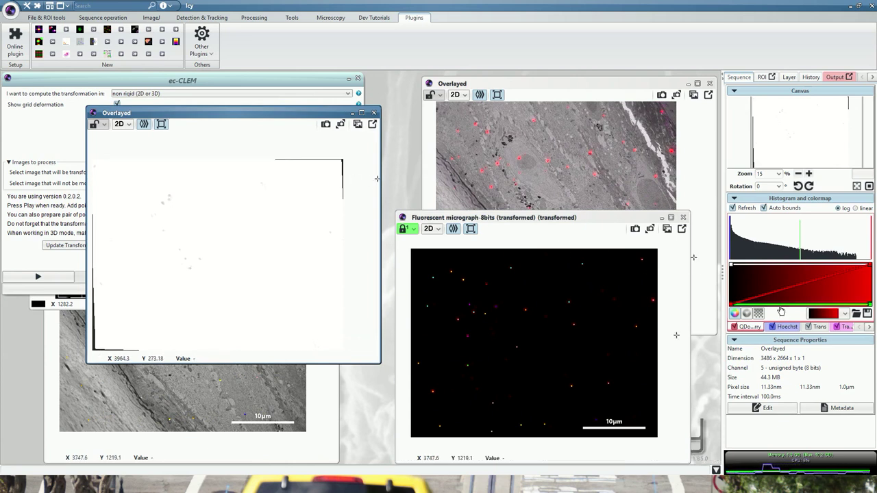
pyautogui.click(809, 326)
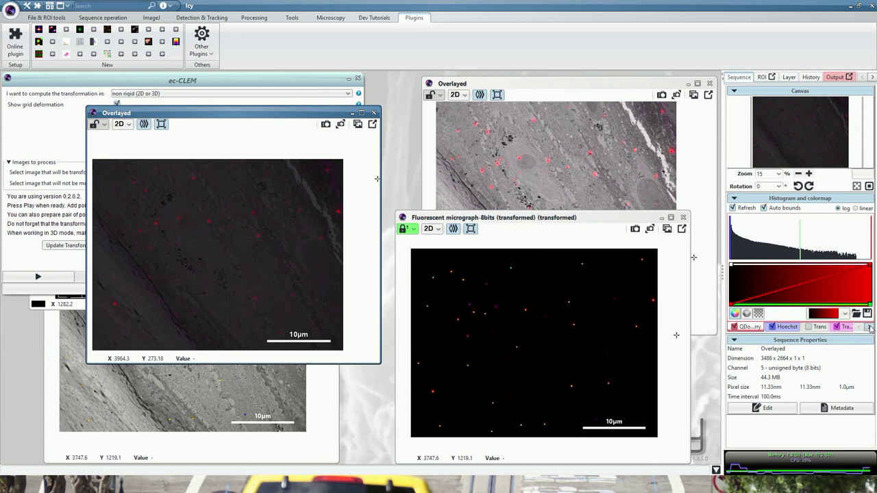
pyautogui.click(870, 329)
pyautogui.click(870, 328)
pyautogui.click(776, 326)
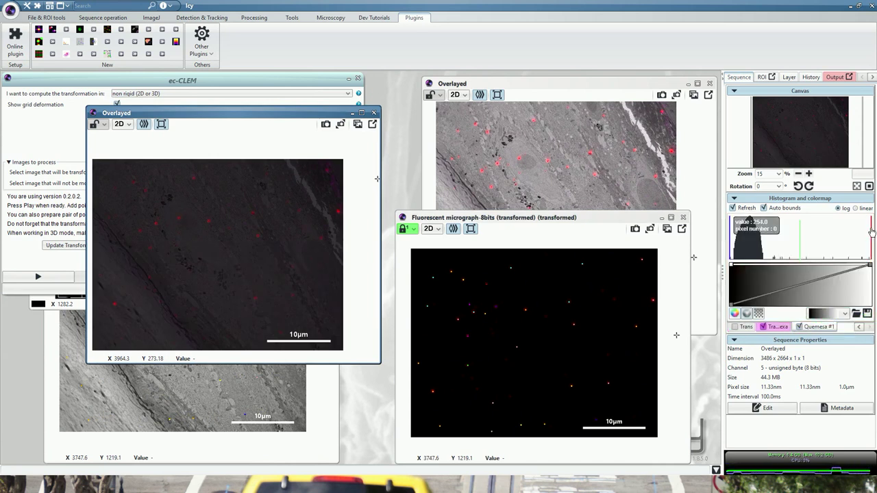
pyautogui.moveTo(872, 232); pyautogui.dragTo(730, 236)
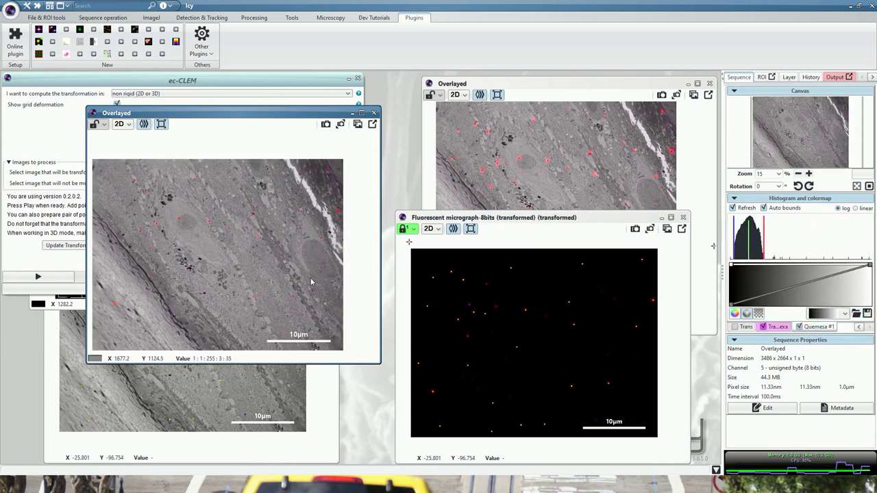
# - Raise the red channel's upper bound to brighten the spots, then bring the earlier overlay forward
pyautogui.click(859, 327)
pyautogui.click(859, 327)
pyautogui.click(784, 327)
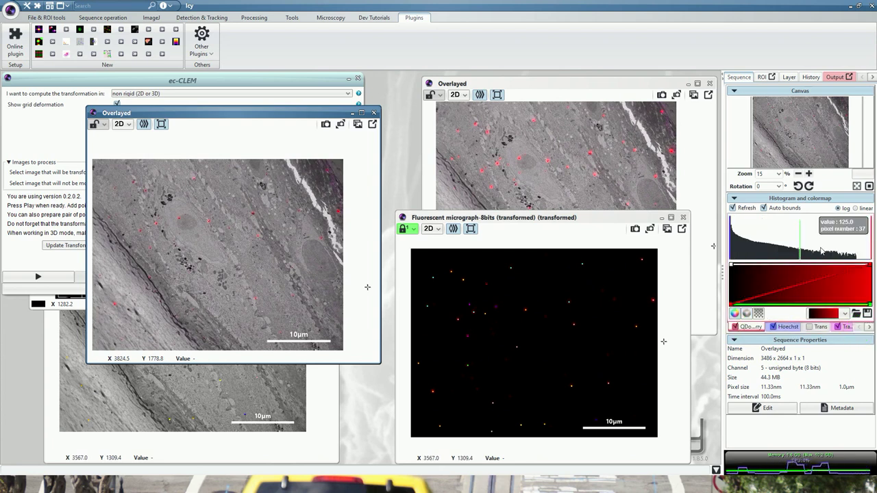
pyautogui.moveTo(871, 239); pyautogui.dragTo(767, 243)
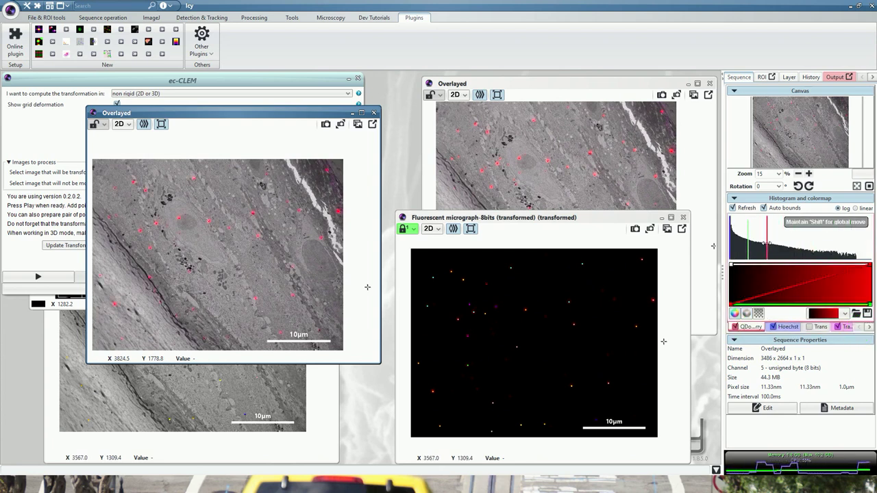
pyautogui.click(473, 149)
pyautogui.scroll(5, 473, 149)
# - Set both Overlayed views' lock to link 2 and zoom them in and out together
pyautogui.click(439, 97)
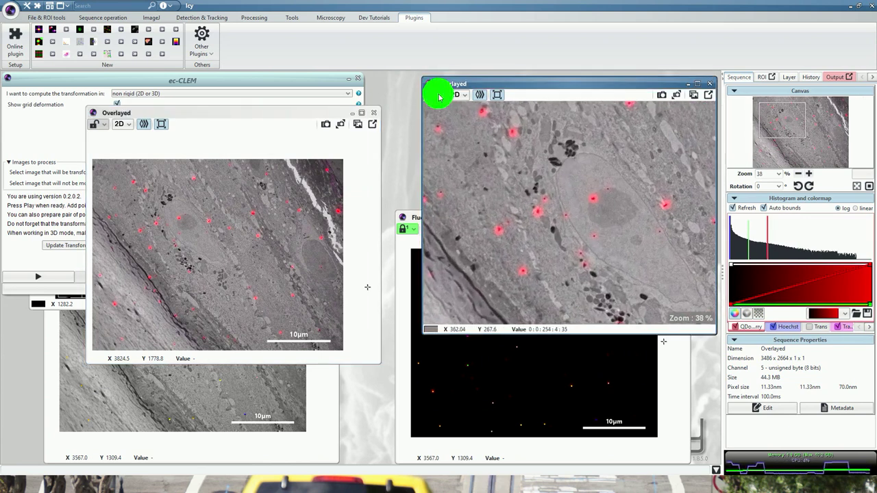
pyautogui.click(439, 128)
pyautogui.click(97, 124)
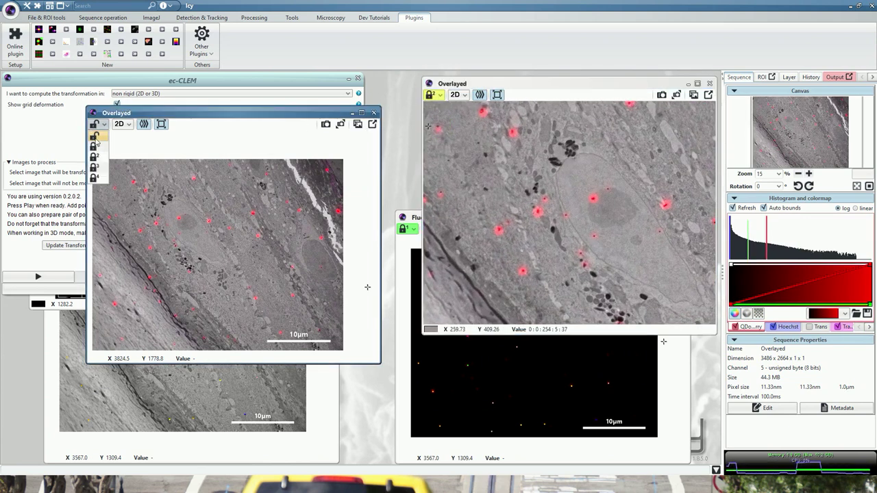
pyautogui.click(94, 157)
pyautogui.scroll(3, 114, 195)
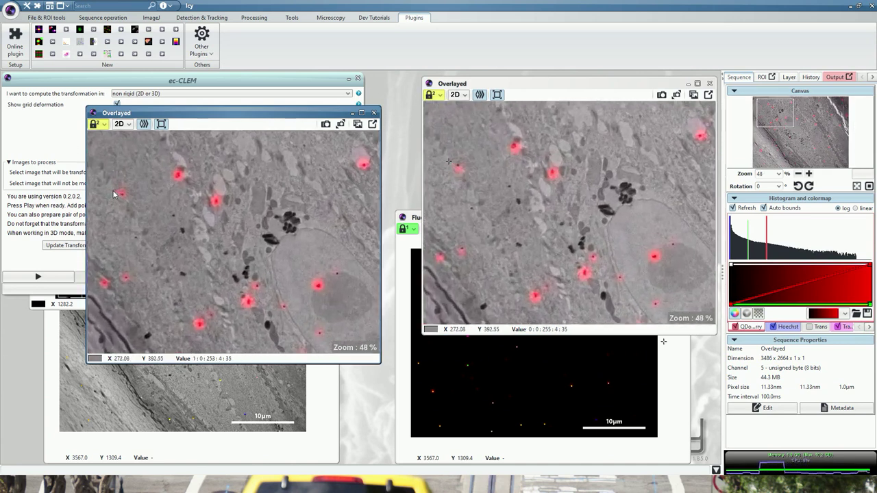
pyautogui.scroll(1, 115, 195)
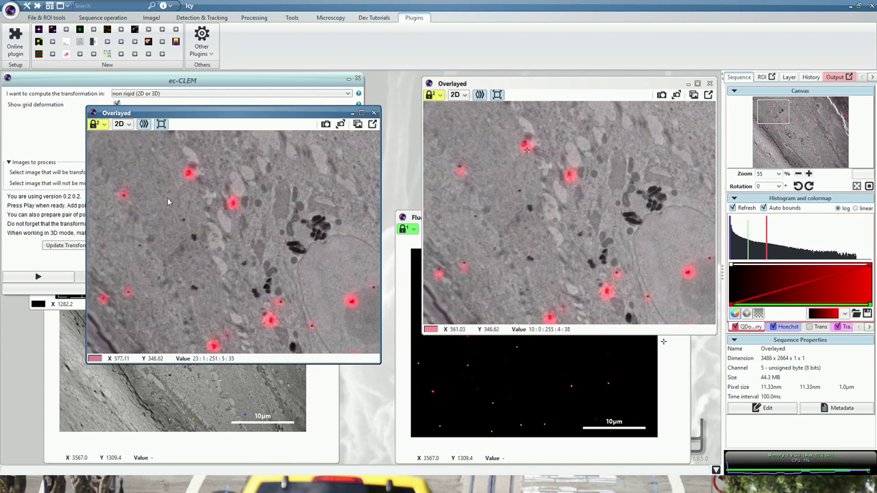
pyautogui.scroll(-8, 169, 259)
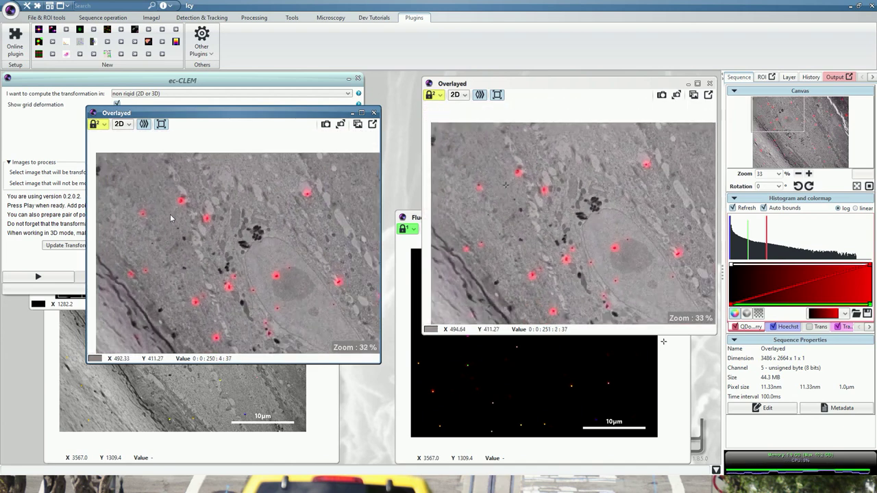
pyautogui.scroll(-2, 143, 215)
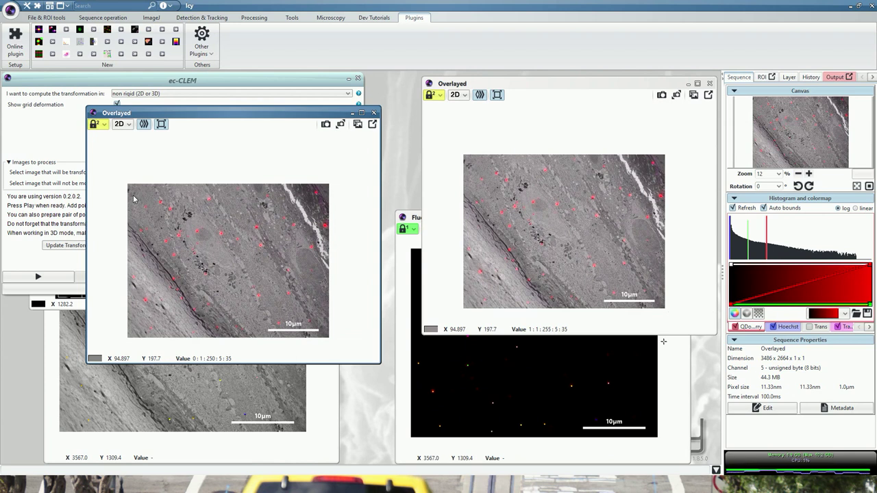
pyautogui.click(185, 78)
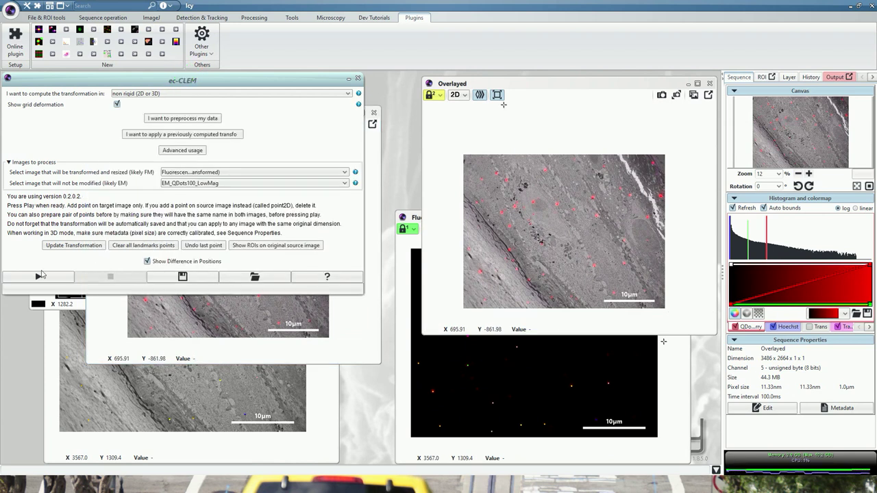
# - Restart ec-CLEM, place Point 32 on the EM image and drag its fluorescent partner onto the lower spot
pyautogui.click(38, 277)
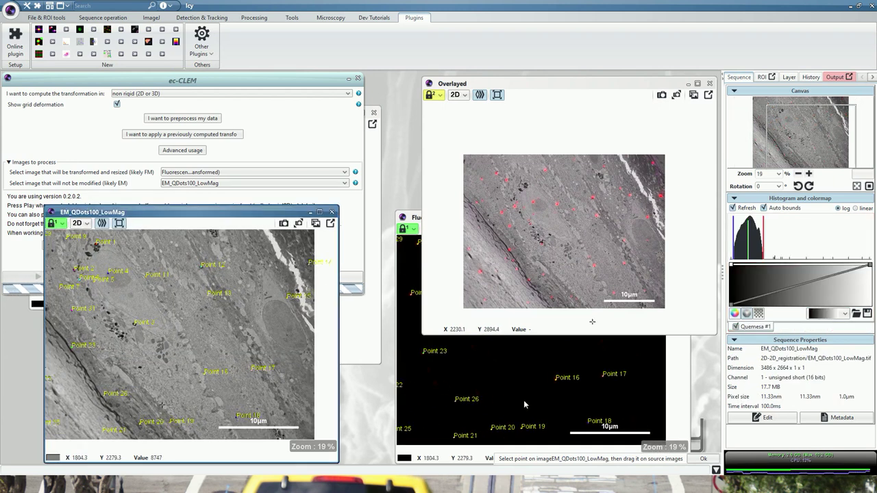
pyautogui.click(523, 405)
pyautogui.scroll(2, 528, 401)
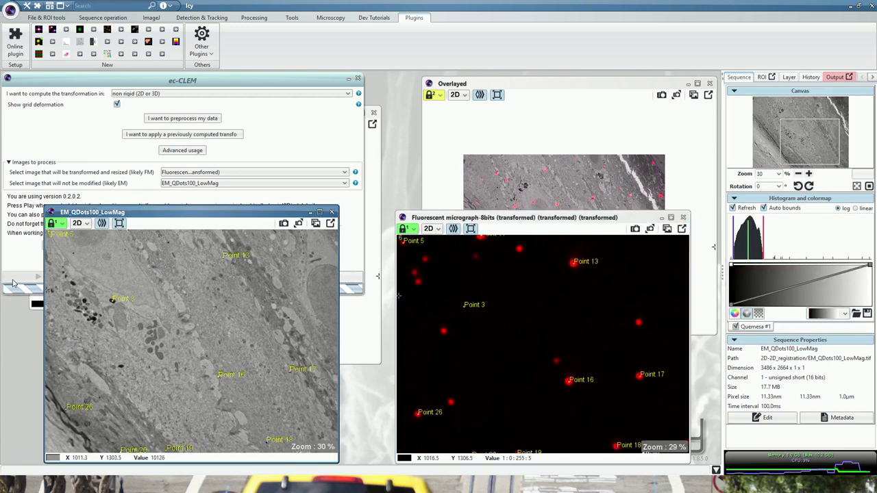
pyautogui.click(530, 360)
pyautogui.scroll(-2, 530, 360)
pyautogui.scroll(3, 530, 359)
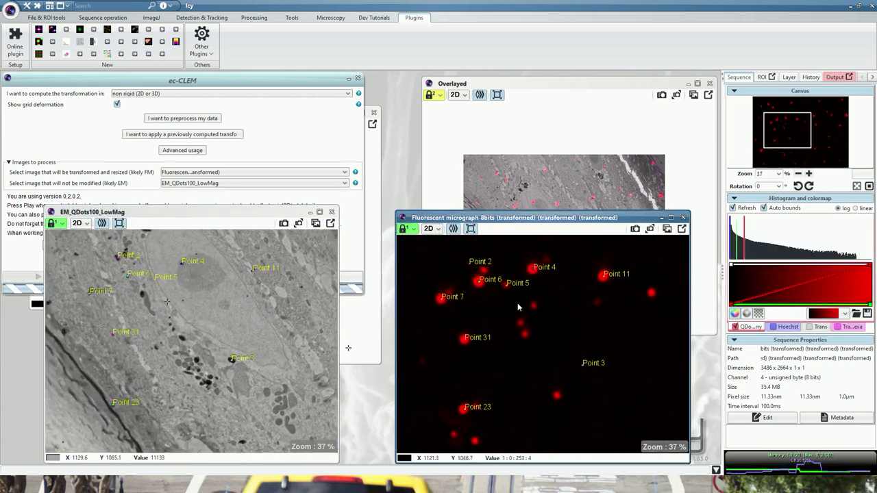
pyautogui.scroll(6, 510, 349)
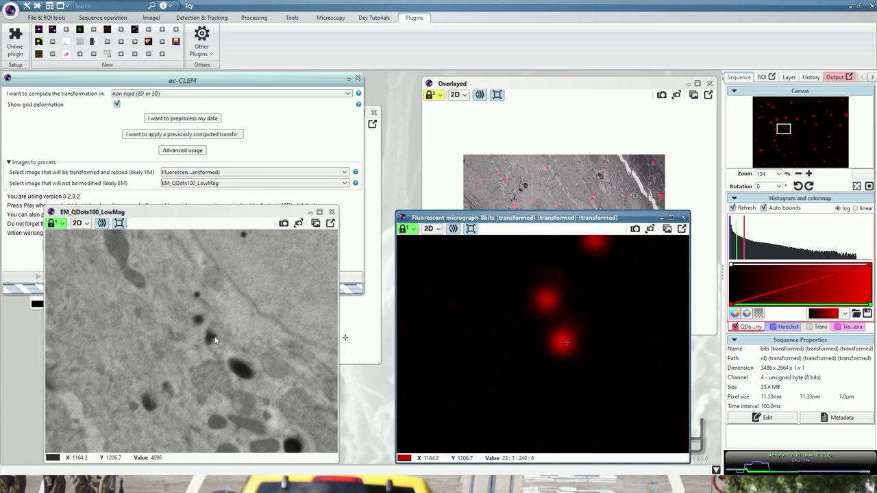
pyautogui.click(197, 295)
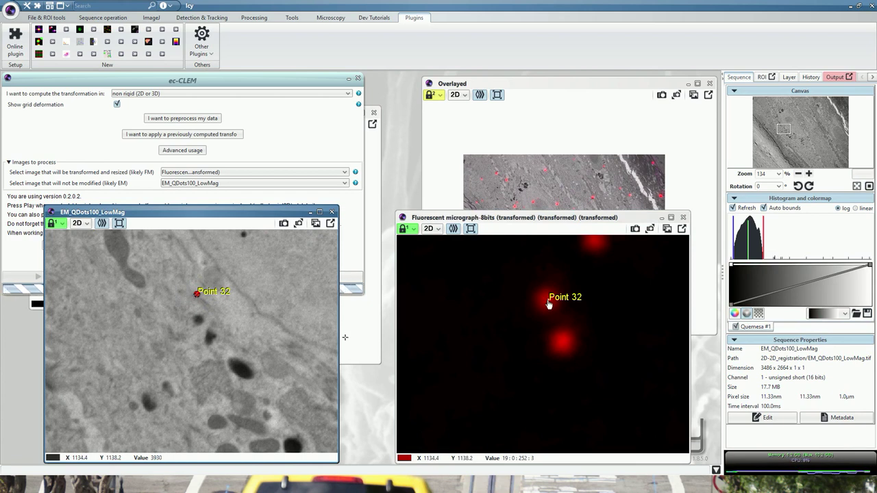
pyautogui.moveTo(548, 303); pyautogui.dragTo(563, 354)
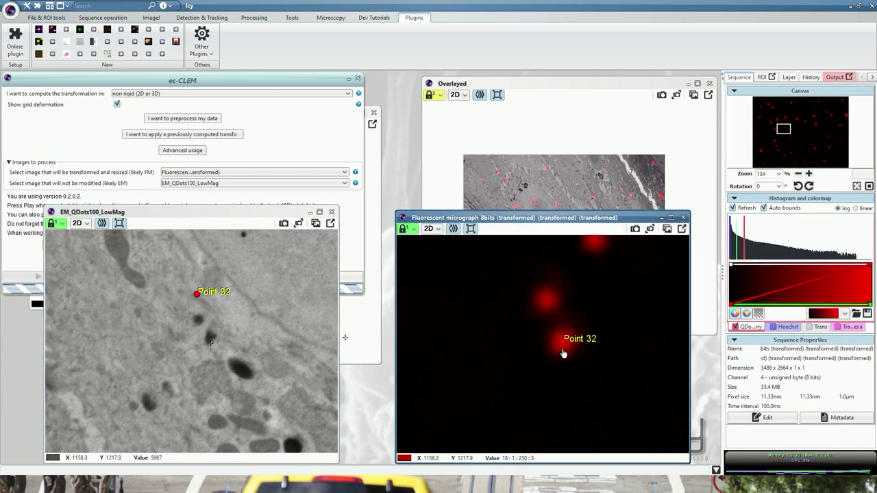
# - Enable Show Difference in Positions and update the transformation with the mispaired Point 32
pyautogui.click(24, 235)
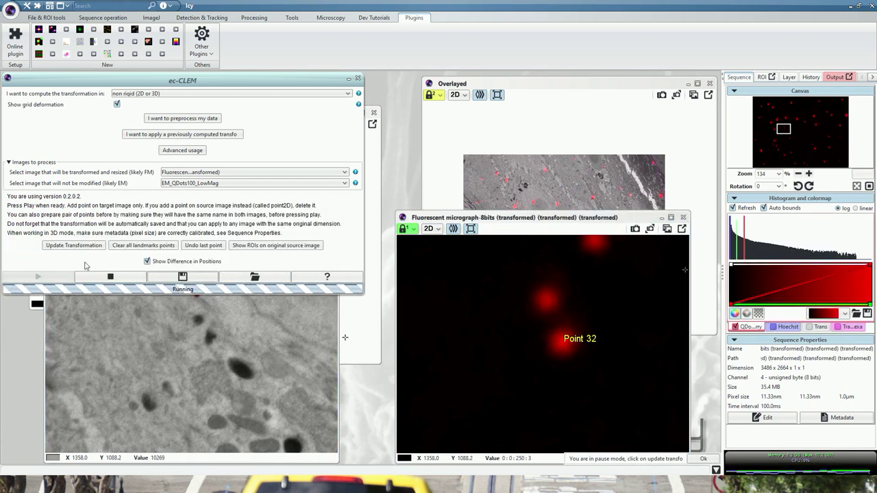
pyautogui.click(167, 263)
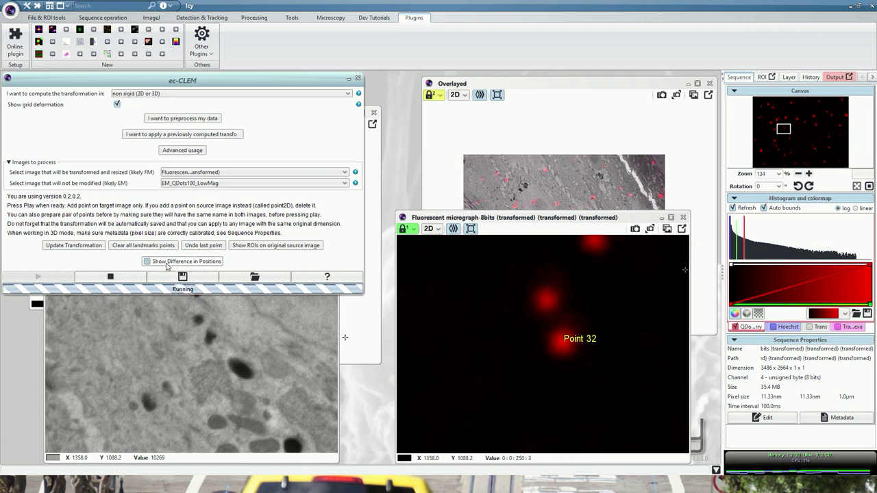
pyautogui.click(167, 265)
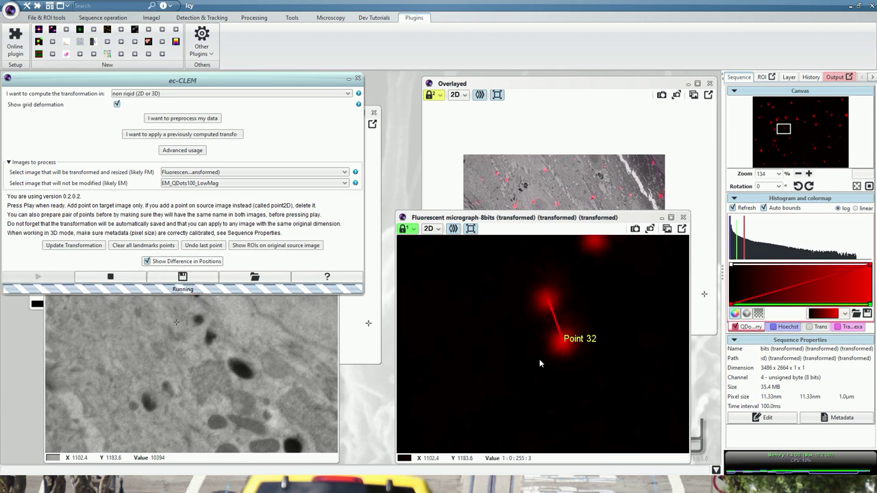
pyautogui.scroll(1, 544, 357)
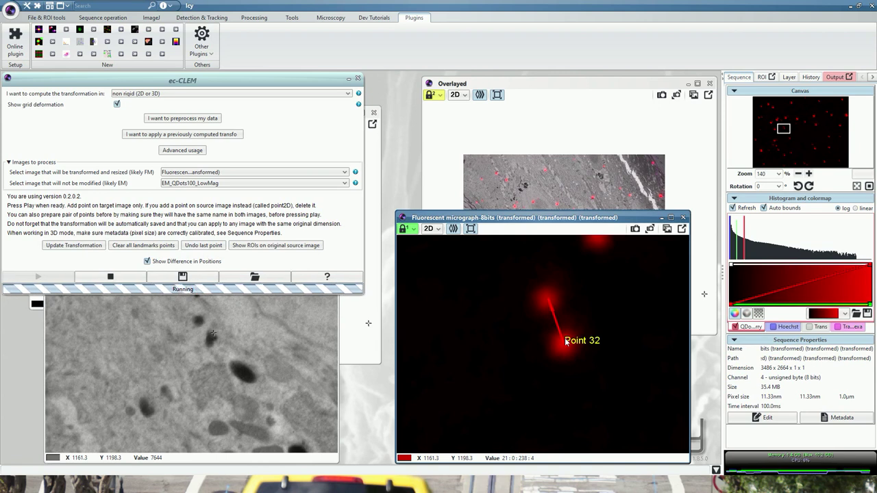
pyautogui.click(75, 246)
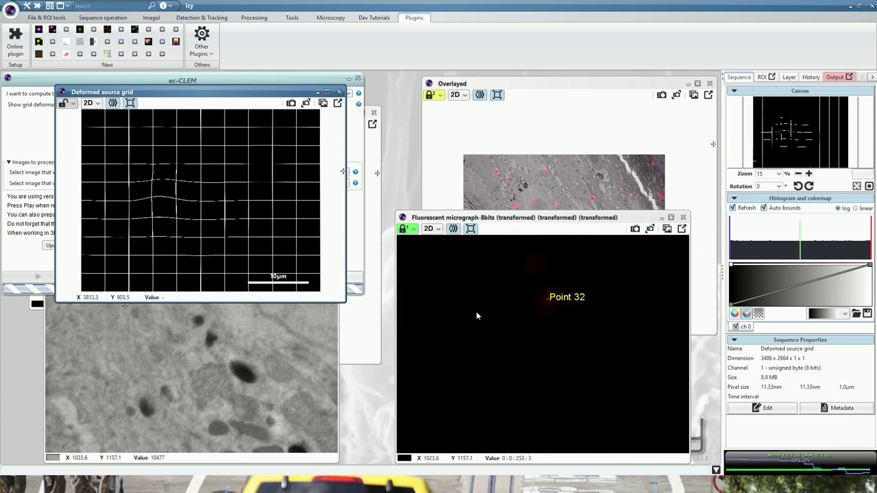
# - Stop ec-CLEM to produce a third Overlayed image and move it to the right
pyautogui.click(26, 244)
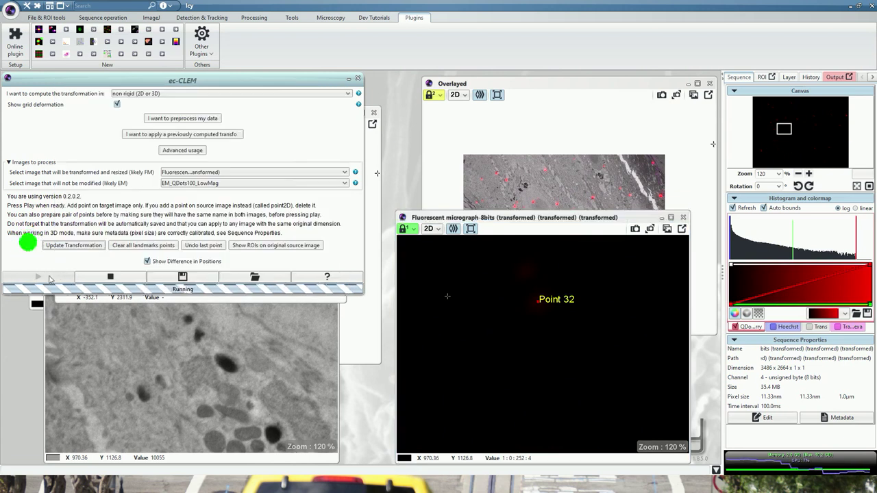
pyautogui.click(96, 277)
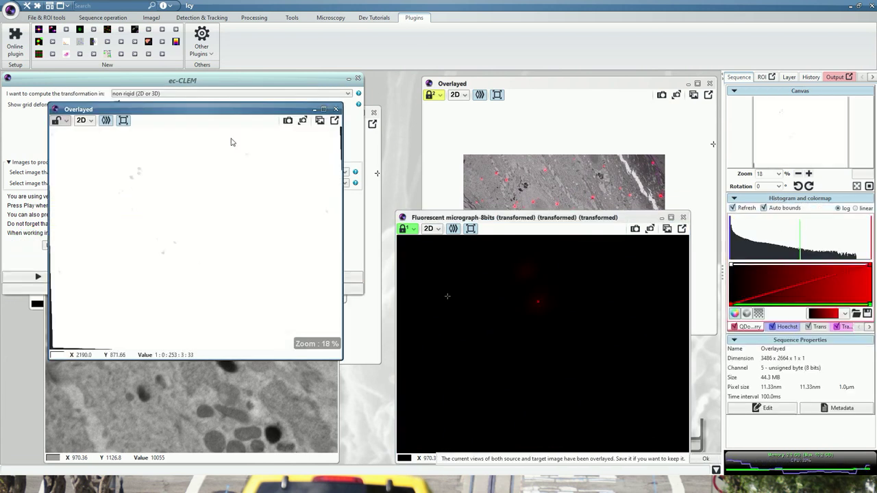
pyautogui.moveTo(262, 111); pyautogui.dragTo(592, 176)
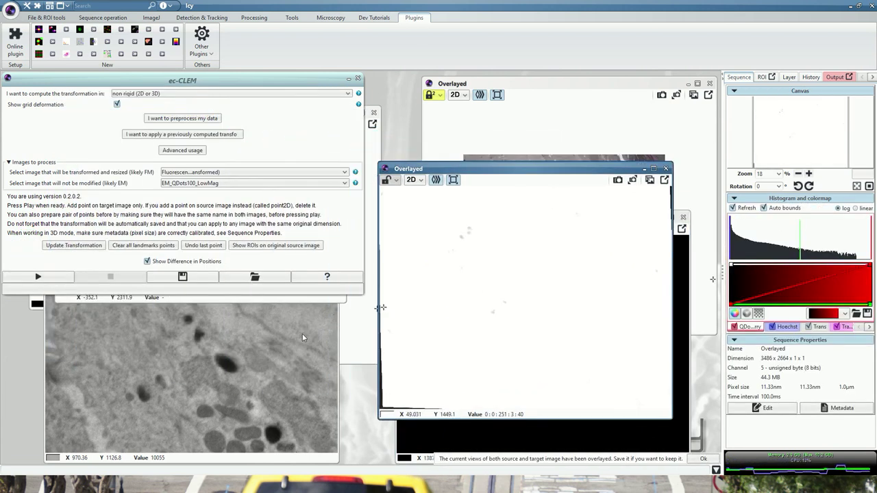
# - Set the new overlay's and the Deformed source grid's lock to link 2
pyautogui.click(388, 179)
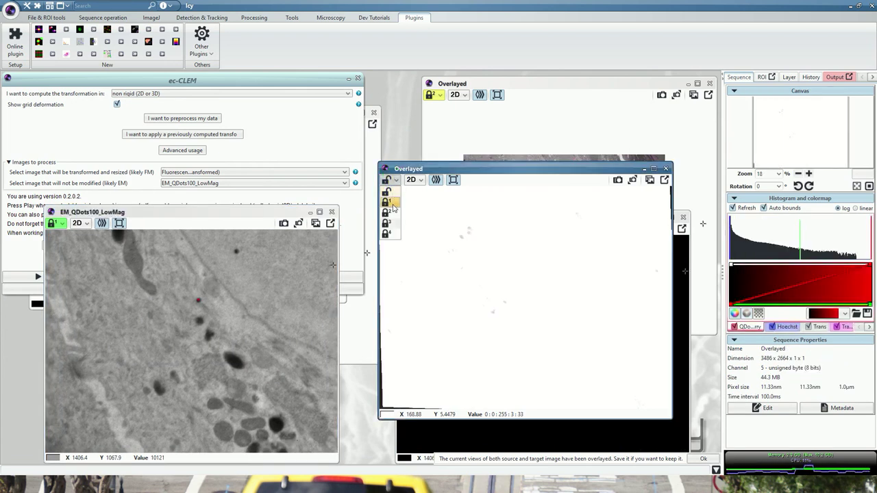
pyautogui.click(388, 211)
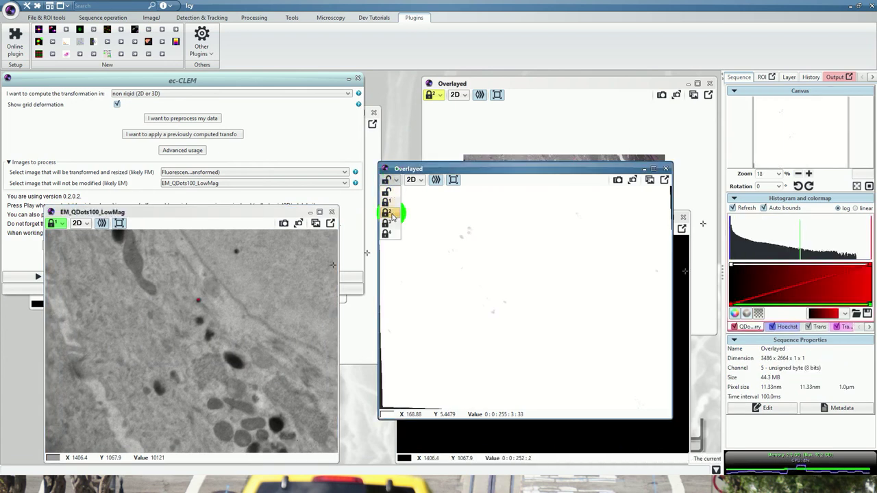
pyautogui.click(343, 297)
pyautogui.click(66, 102)
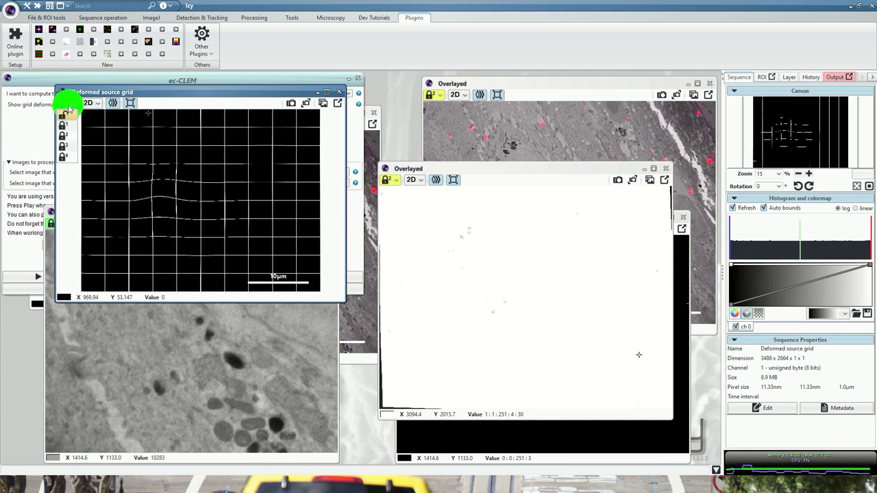
pyautogui.click(66, 134)
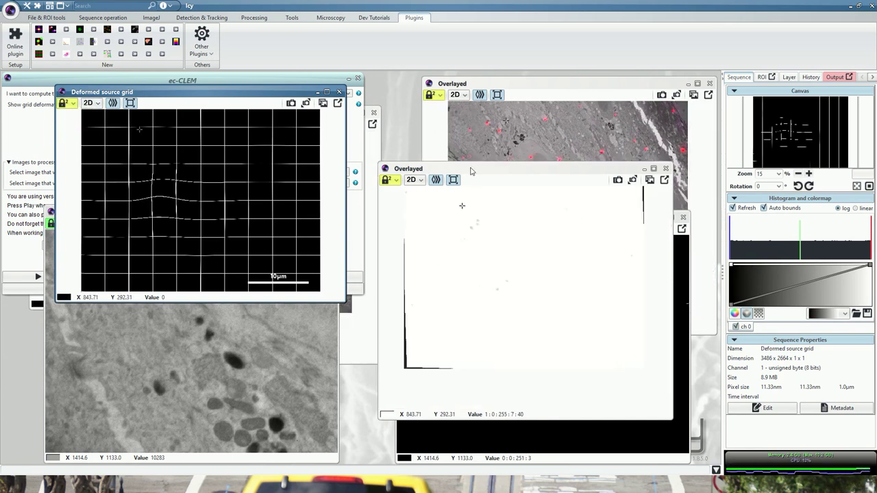
pyautogui.click(489, 187)
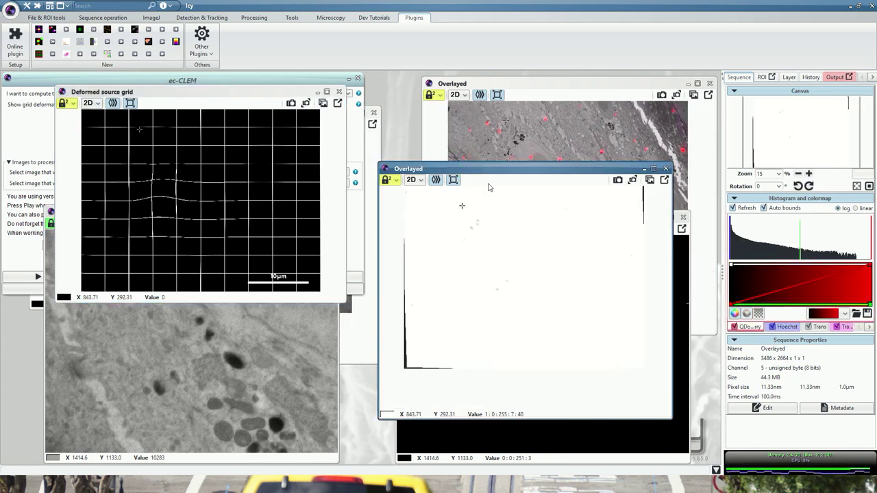
# - Hide the Trans channel and lower the Quemesa #1 EM channel's upper bound to brighten it
pyautogui.click(809, 327)
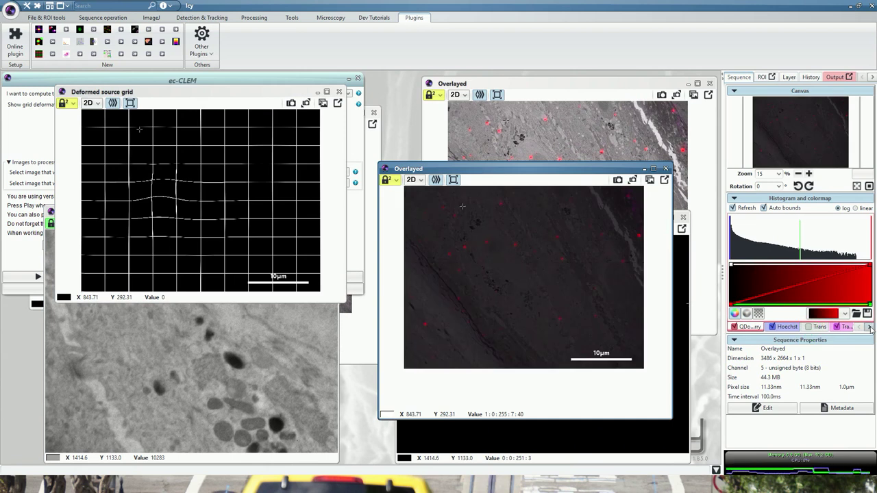
pyautogui.click(869, 327)
pyautogui.click(838, 327)
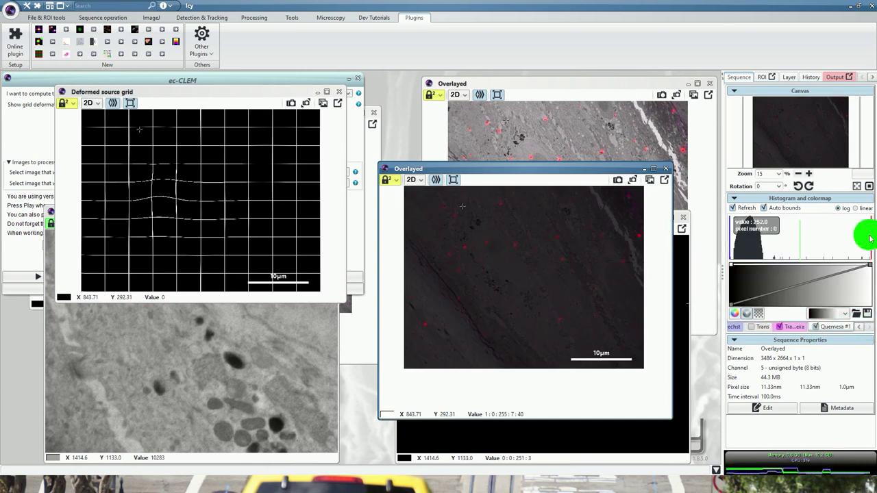
pyautogui.moveTo(868, 237); pyautogui.dragTo(737, 243)
# - Brighten the red Hoechst spots by lowering their upper bound, then zoom into the overlay
pyautogui.click(859, 327)
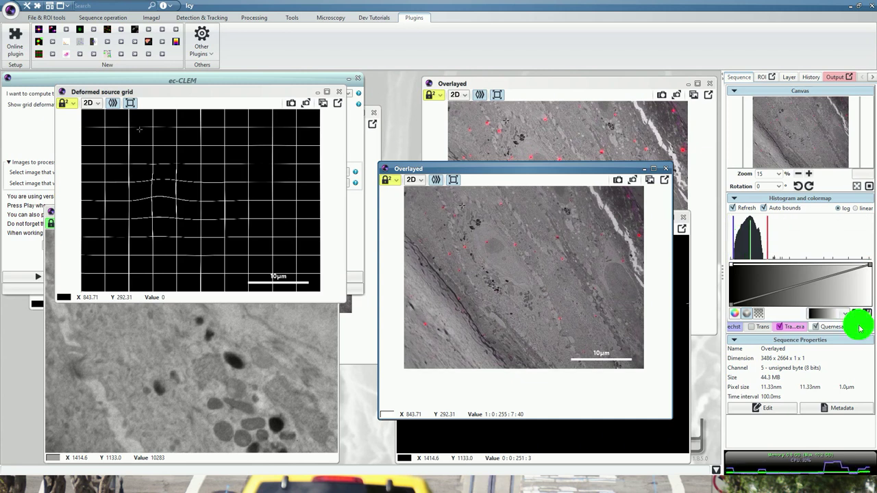
pyautogui.click(860, 327)
pyautogui.click(754, 327)
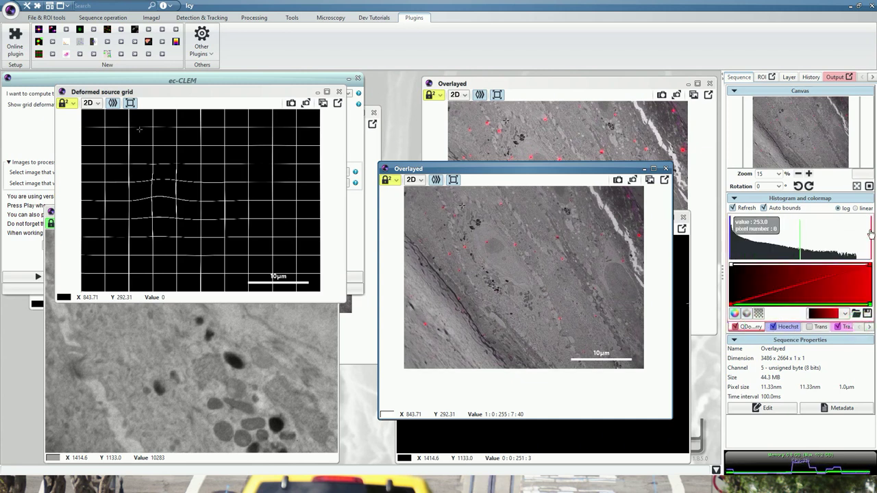
pyautogui.moveTo(800, 237); pyautogui.dragTo(740, 236)
pyautogui.scroll(10, 479, 262)
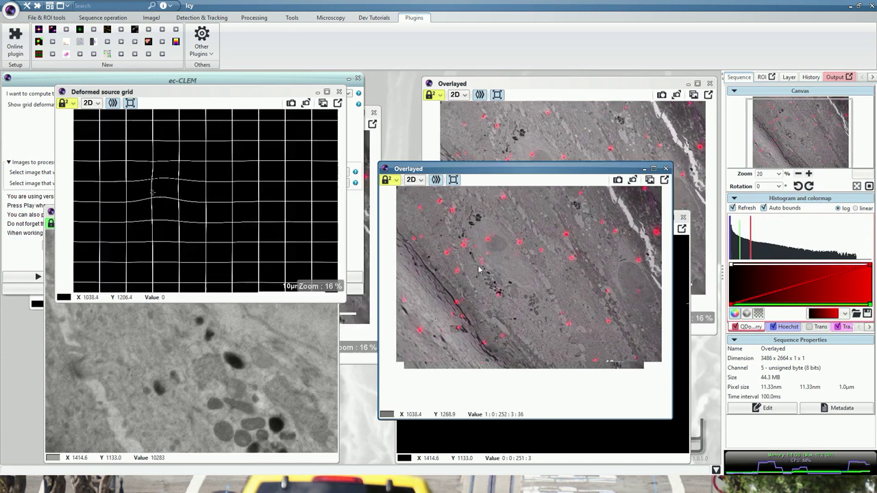